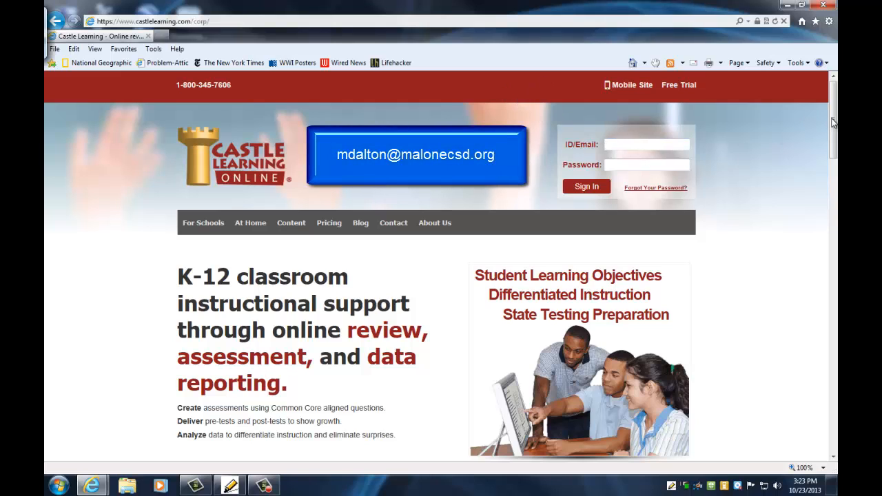
Sign in with the administrator's login ID and password to reach Admin Home
mouse_move(830, 112)
left_mouse_down()
mouse_move(833, 297)
mouse_move(809, 230)
mouse_move(822, 183)
mouse_move(823, 110)
left_mouse_up()
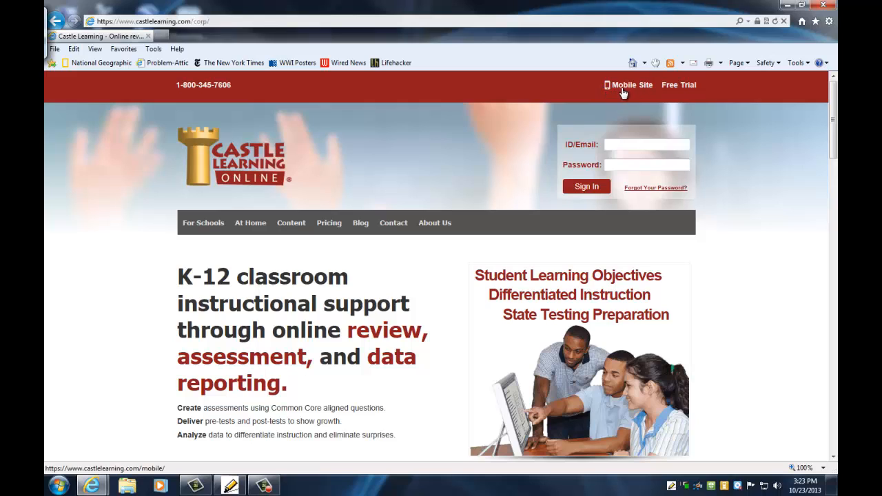
left_click(664, 147)
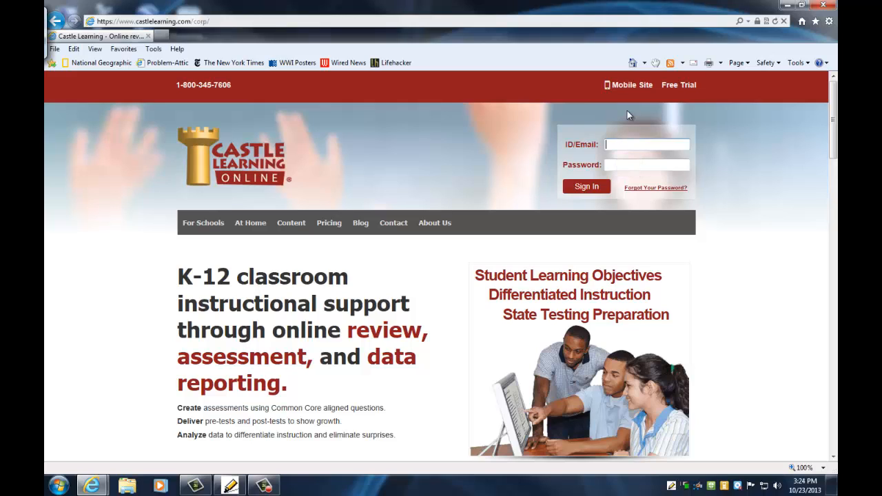
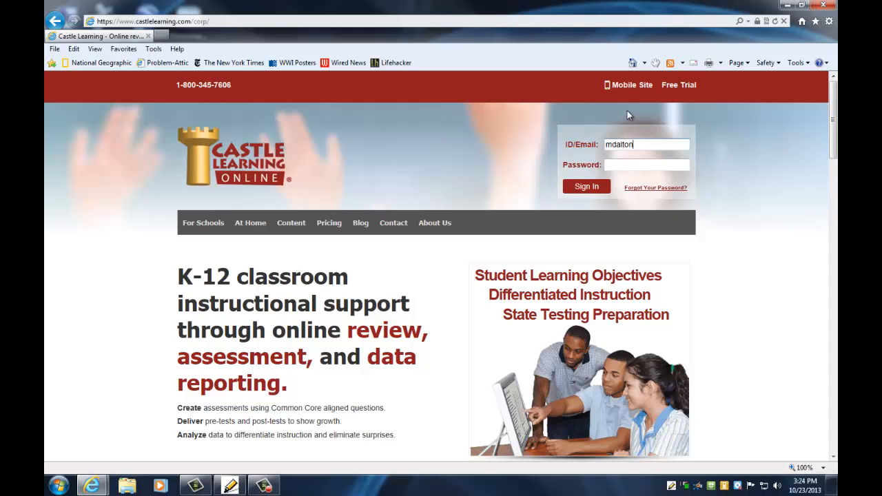
key("Tab")
type("********")
key("Return")
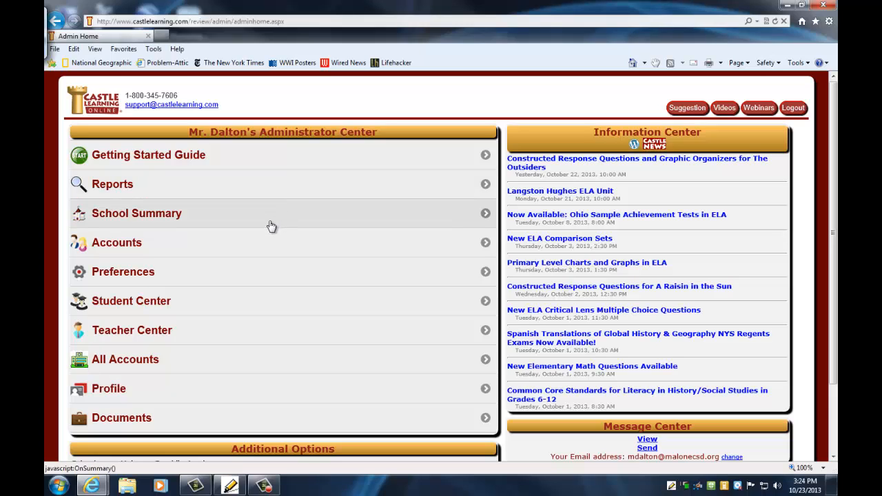
Go to the Teacher Center, open the Classes list, and select the new class name box
left_click(246, 328)
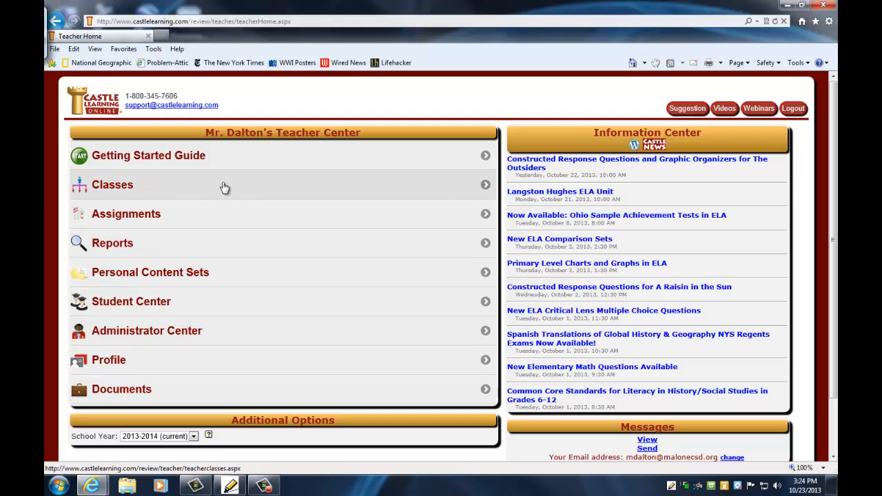
left_click(165, 190)
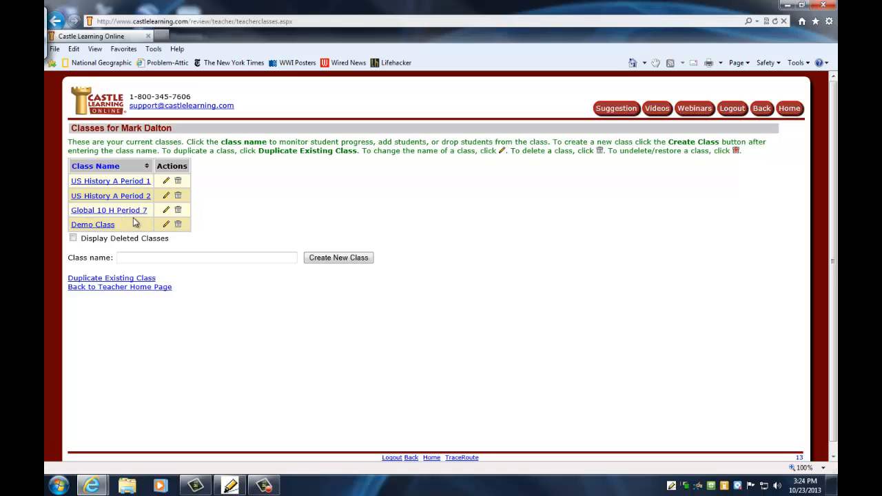
left_click(137, 257)
Create the class 'US History C Period 4' and open its Class Details
type("U")
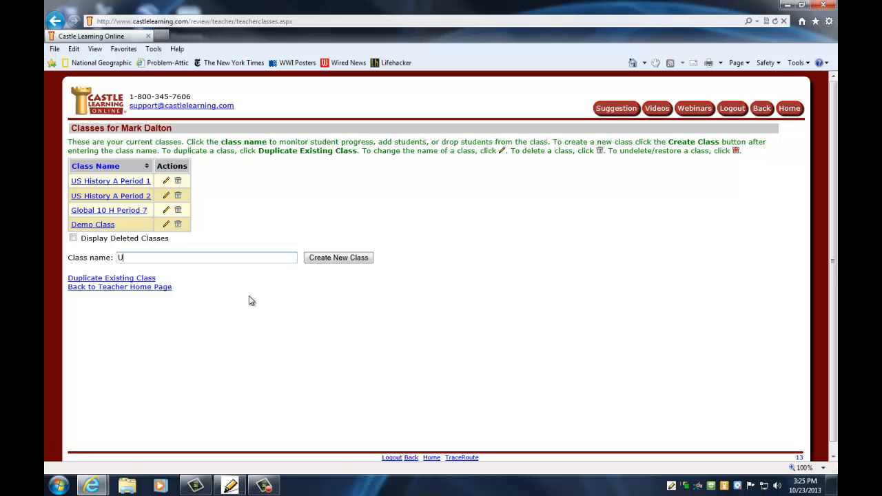
type("S History C Period 4")
left_click(328, 259)
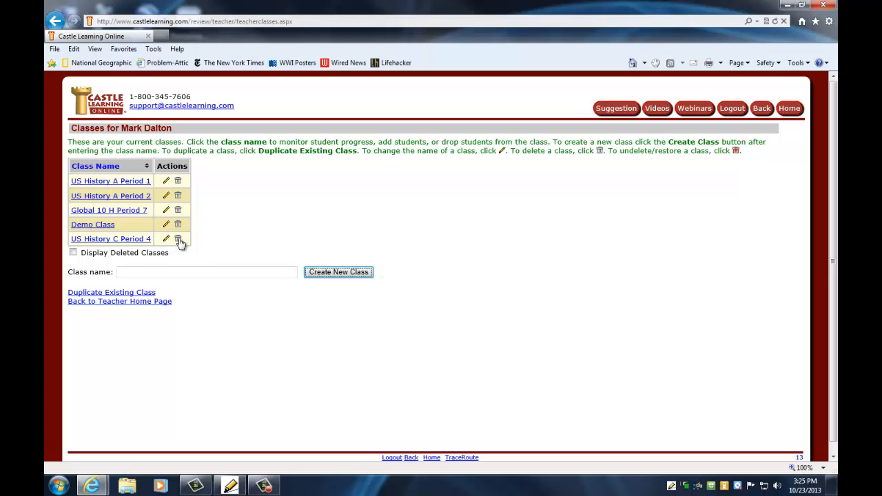
left_click(110, 239)
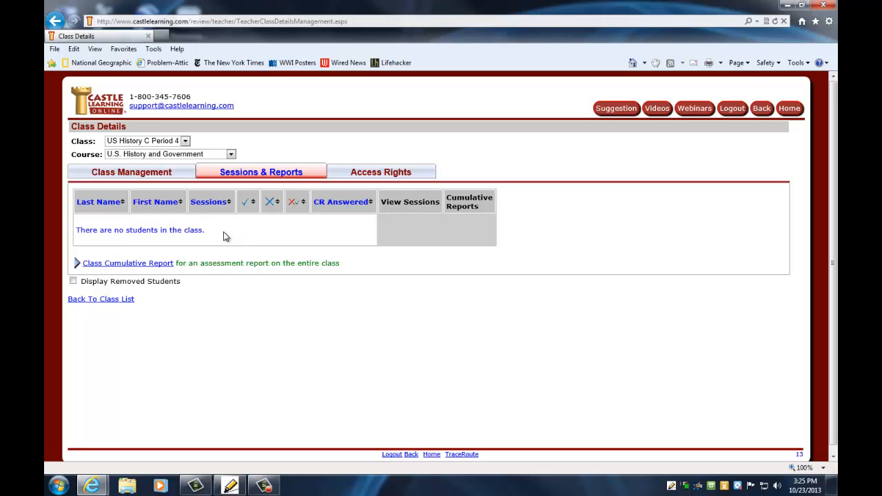
Switch to Class Management and confirm Yes to start adding students
left_click(164, 173)
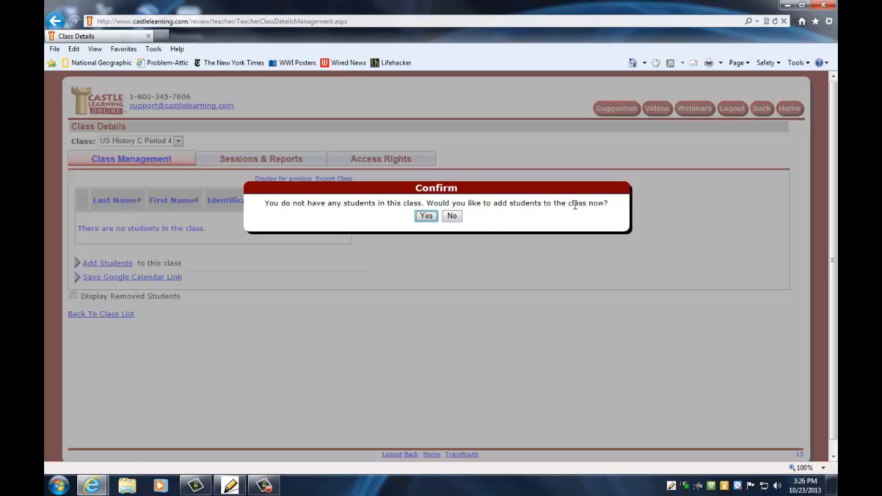
left_click(426, 216)
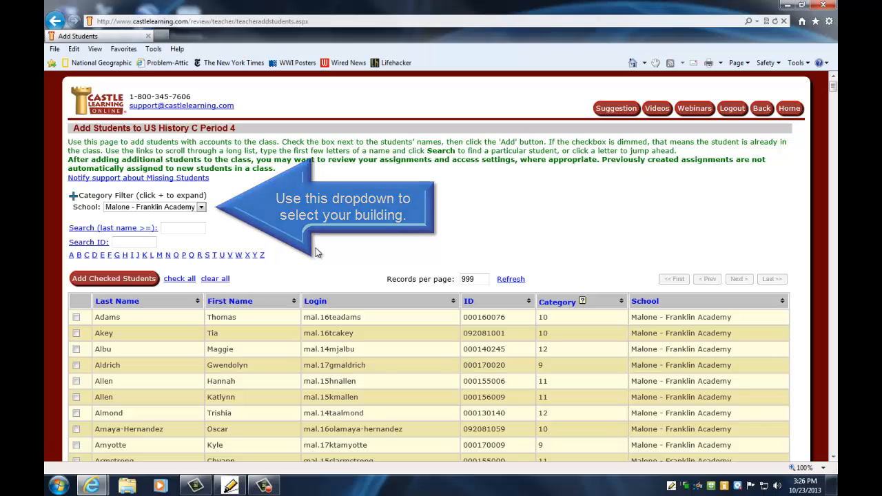
Tick the checkboxes for three students in the school roster
scroll(344, 257, "down", 1)
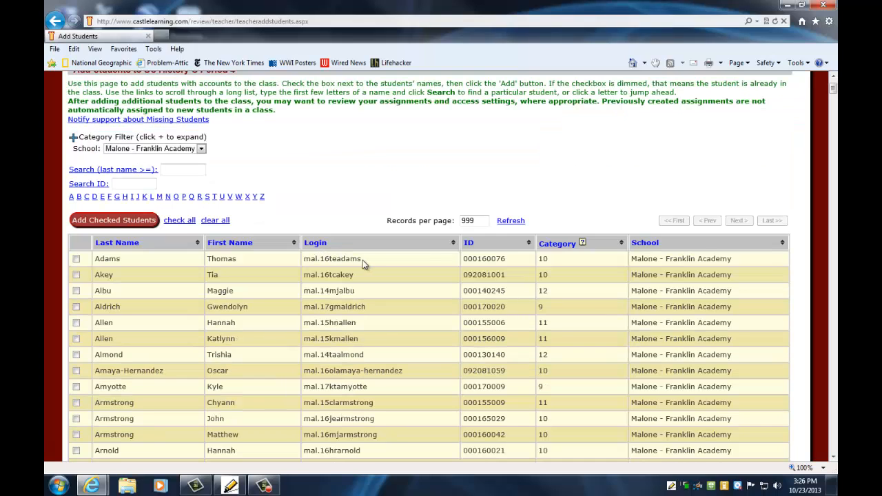
scroll(368, 260, "down", 3)
scroll(369, 260, "down", 10)
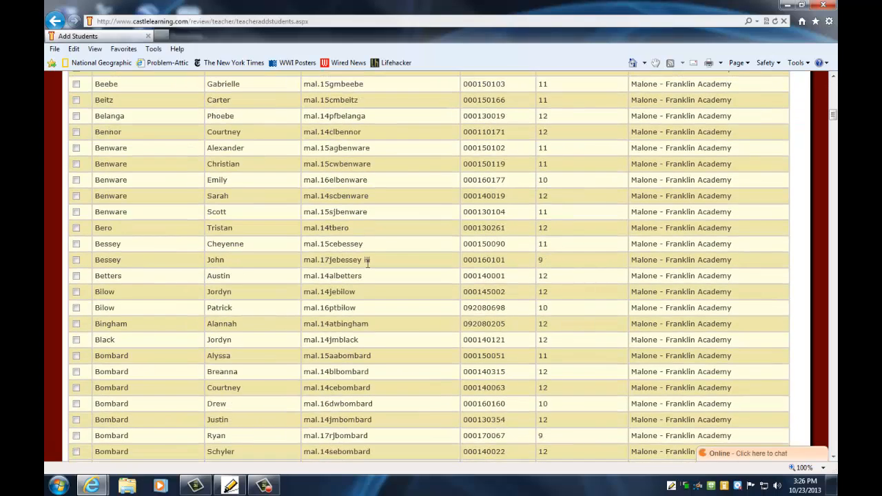
scroll(349, 289, "up", 4)
scroll(349, 290, "up", 10)
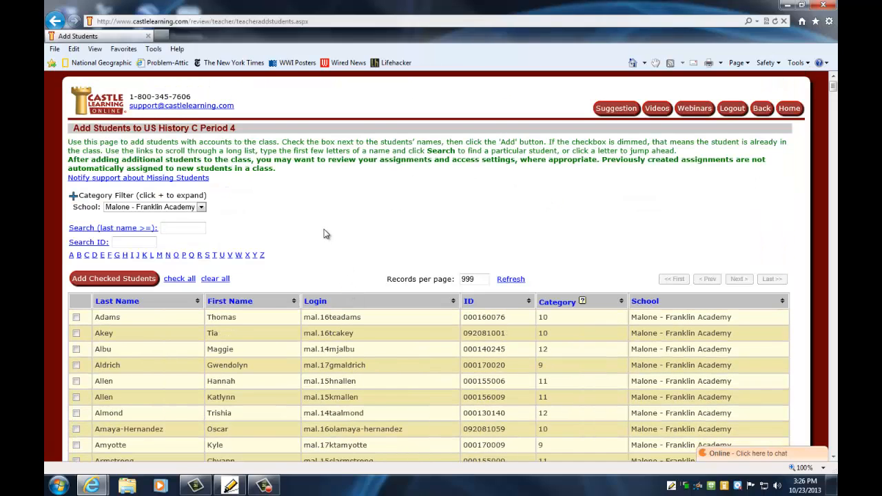
scroll(325, 235, "down", 1)
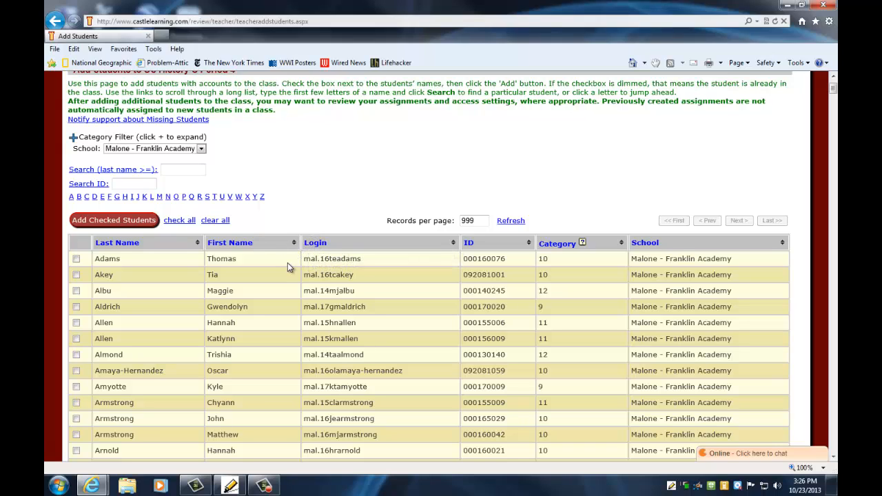
scroll(158, 357, "down", 1)
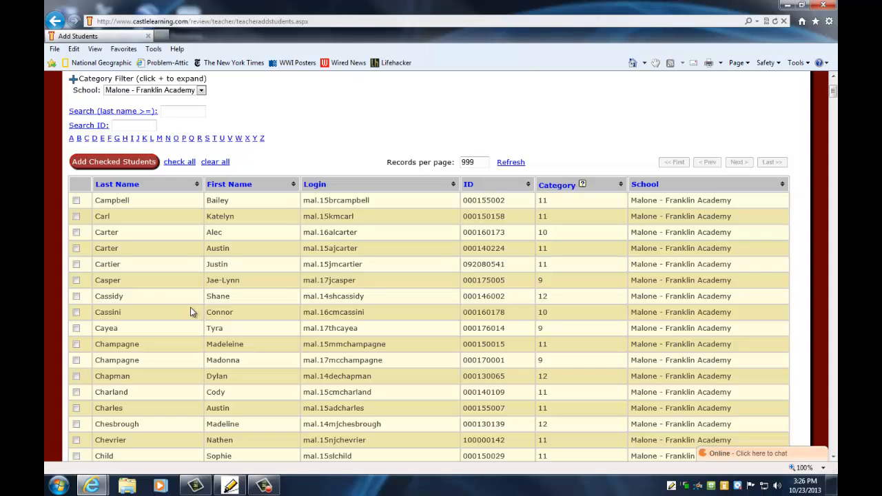
left_click(76, 217)
scroll(100, 282, "down", 2)
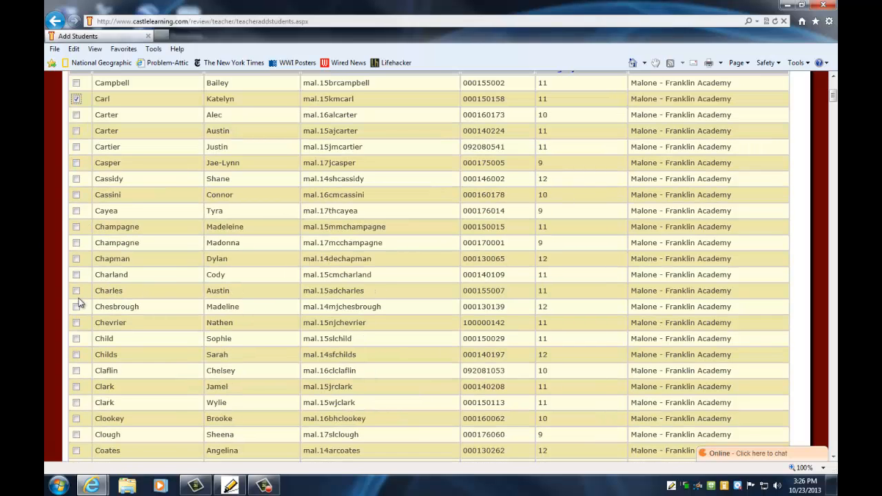
left_click(78, 323)
scroll(132, 345, "down", 1)
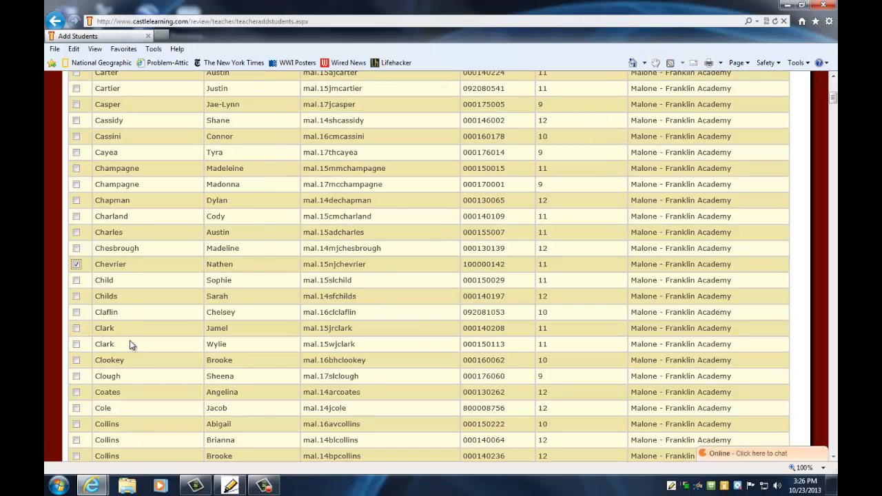
left_click(78, 329)
Add the three checked students to US History C Period 4
scroll(263, 320, "up", 3)
scroll(263, 320, "up", 2)
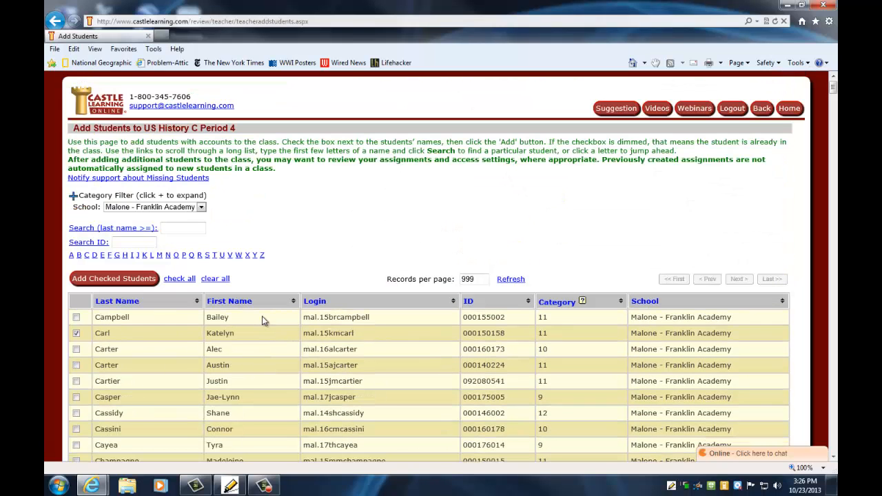
scroll(276, 306, "down", 4)
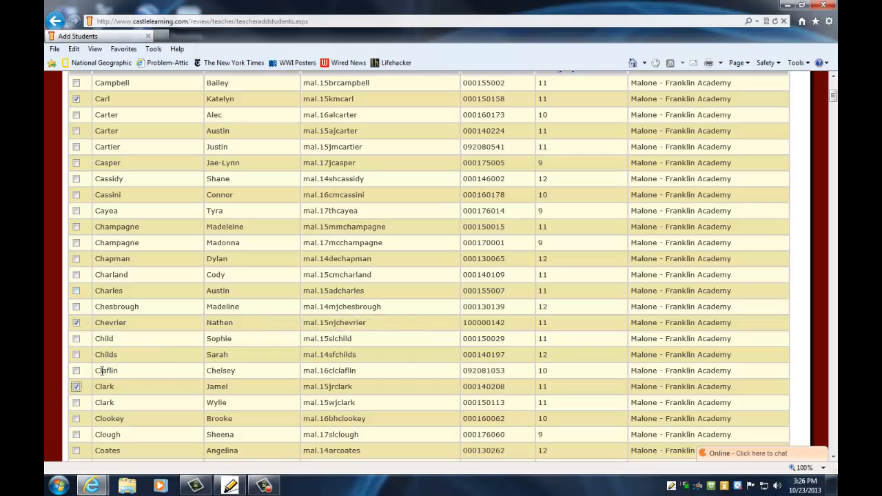
scroll(102, 370, "up", 4)
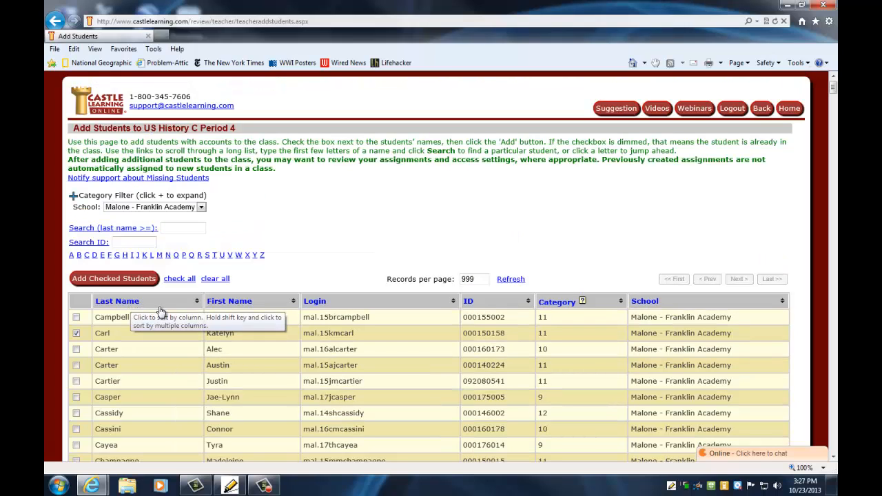
left_click(124, 279)
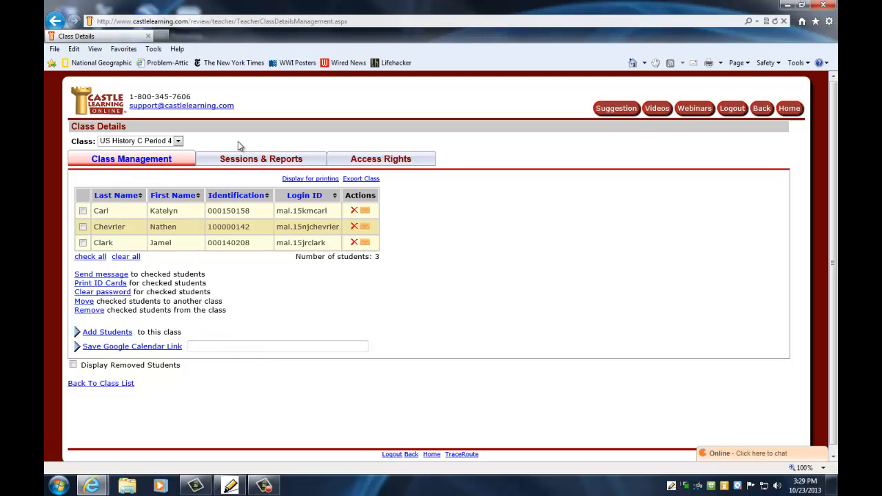
left_click(790, 110)
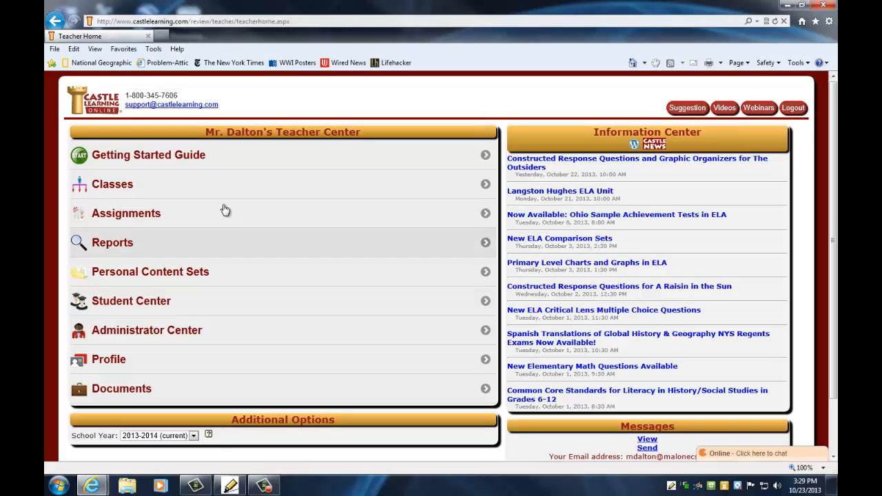
left_click(127, 187)
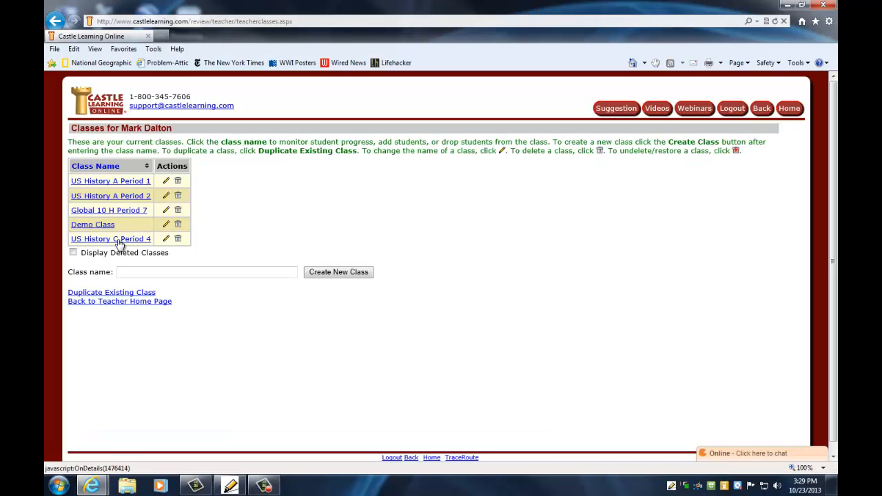
left_click(118, 239)
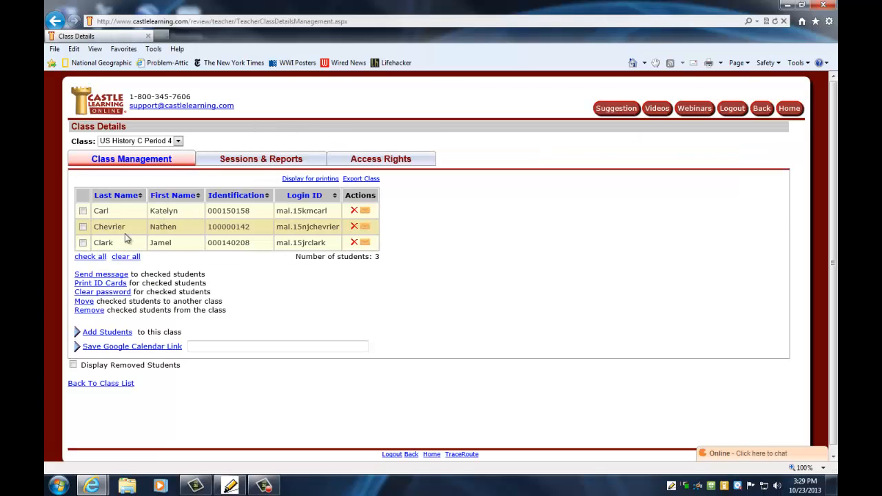
left_click(105, 333)
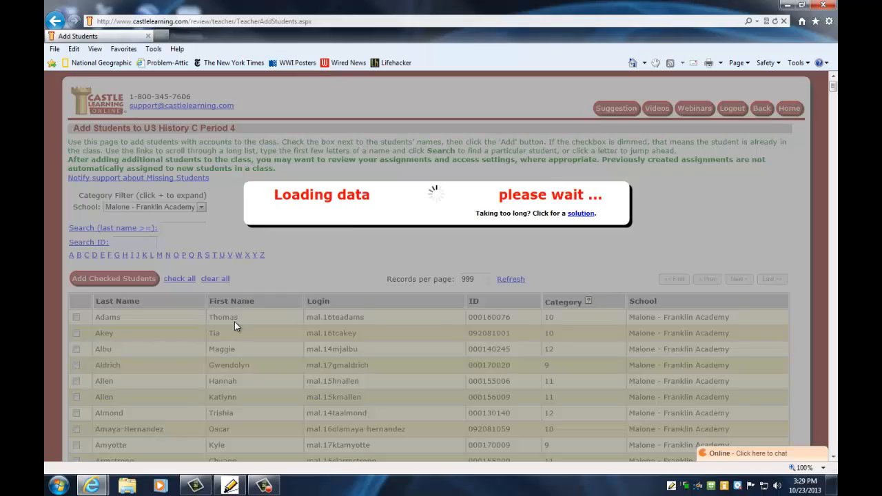
Scroll the roster and submit Add Checked Students with nobody ticked, triggering an error
scroll(177, 352, "down", 8)
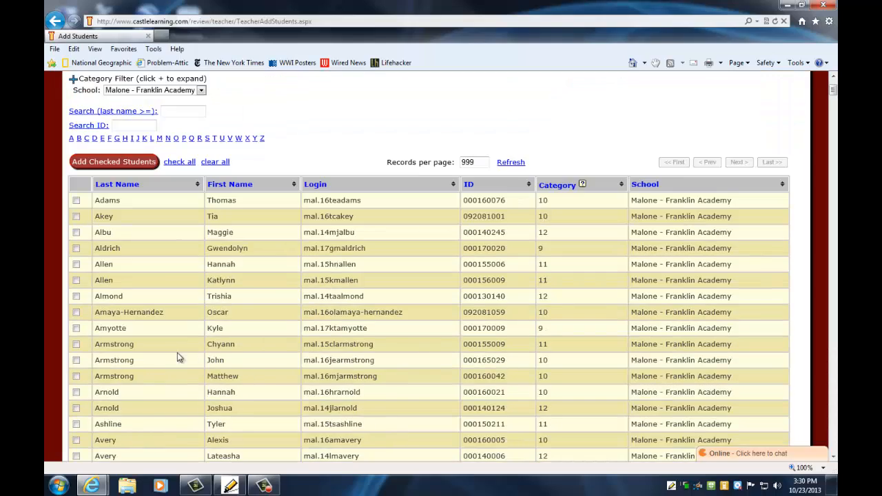
scroll(165, 348, "down", 10)
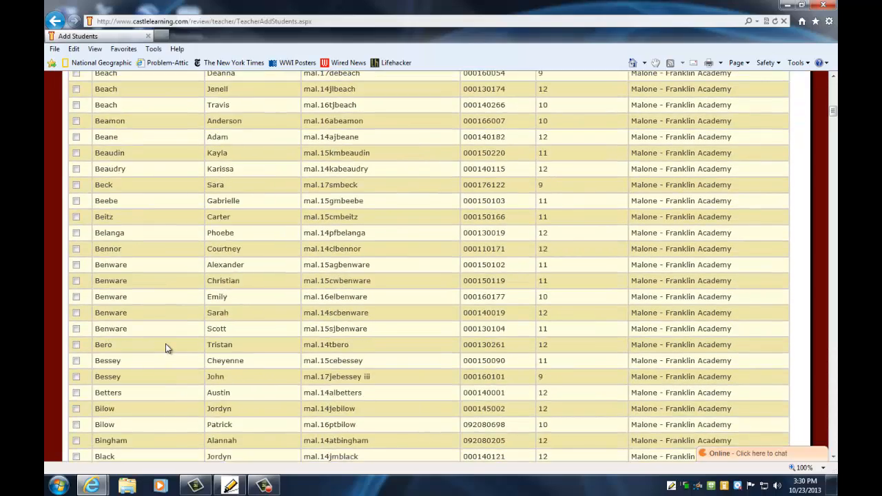
scroll(165, 348, "down", 10)
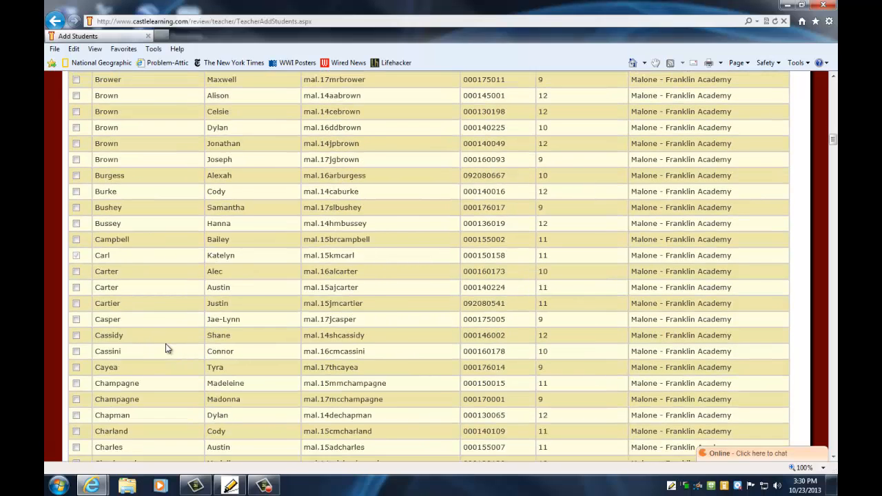
scroll(159, 231, "up", 2)
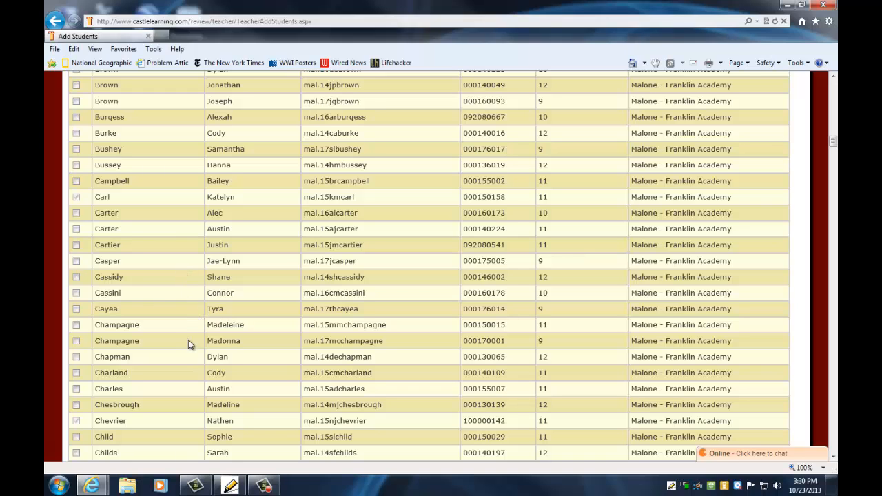
scroll(185, 334, "down", 8)
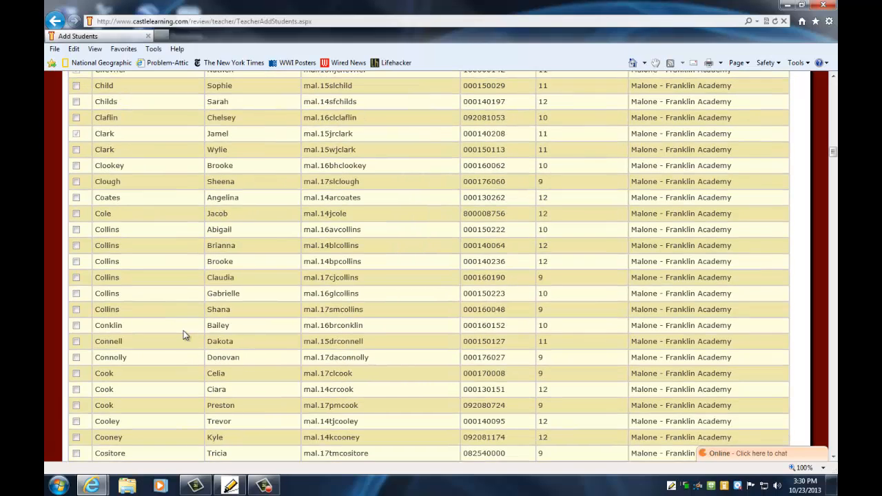
scroll(185, 329, "down", 6)
scroll(192, 320, "up", 15)
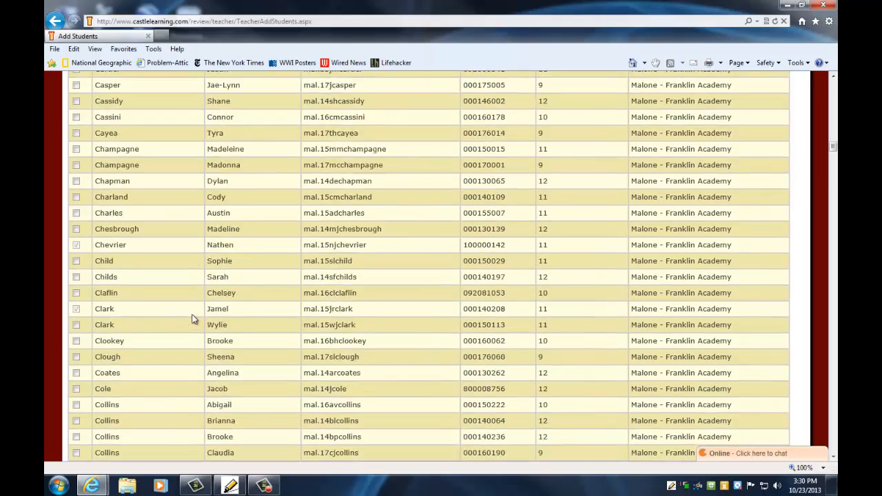
scroll(193, 319, "up", 18)
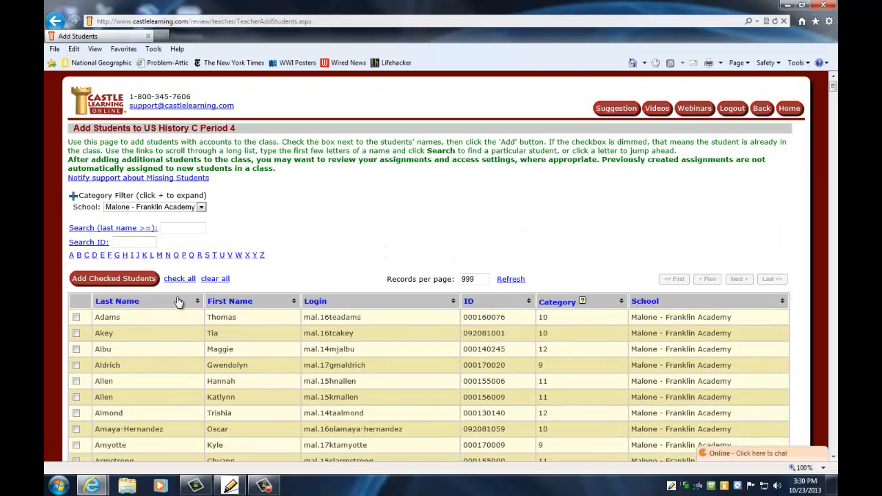
left_click(119, 278)
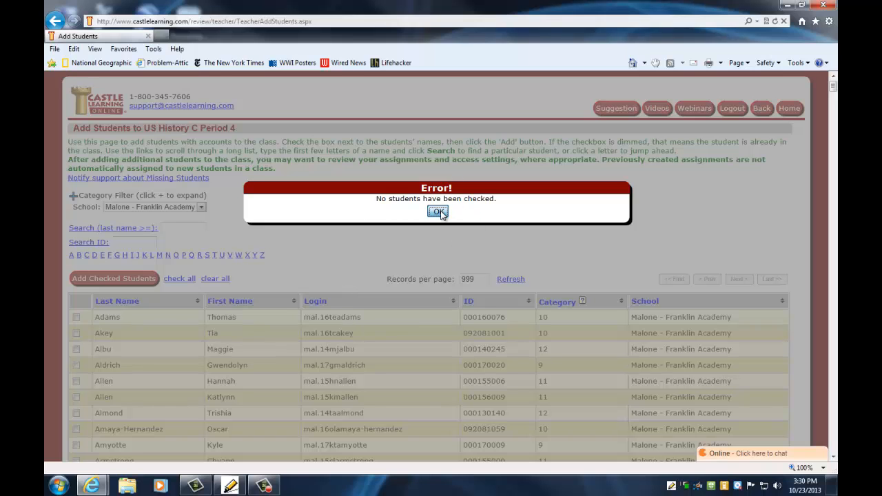
Dismiss the no-students-checked error and go back to US History C Period 4's Class Details
left_click(439, 211)
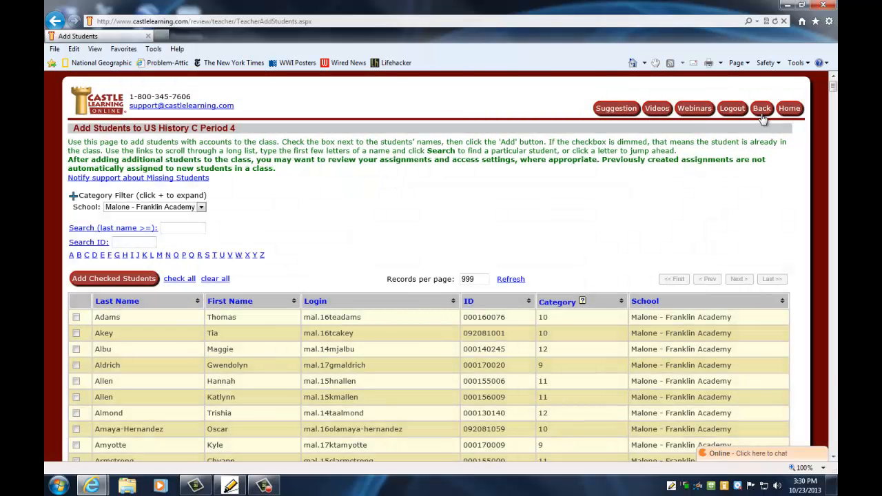
left_click(762, 110)
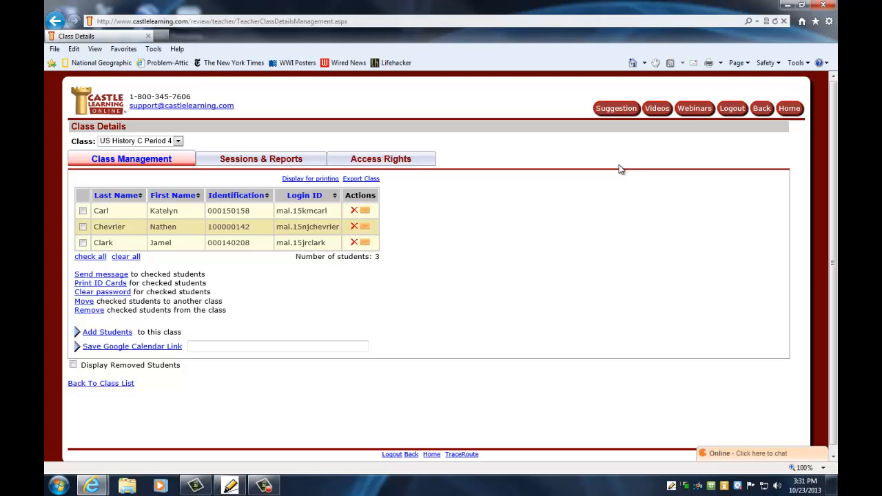
Return to the Teacher Home page and scroll through it
left_click(789, 111)
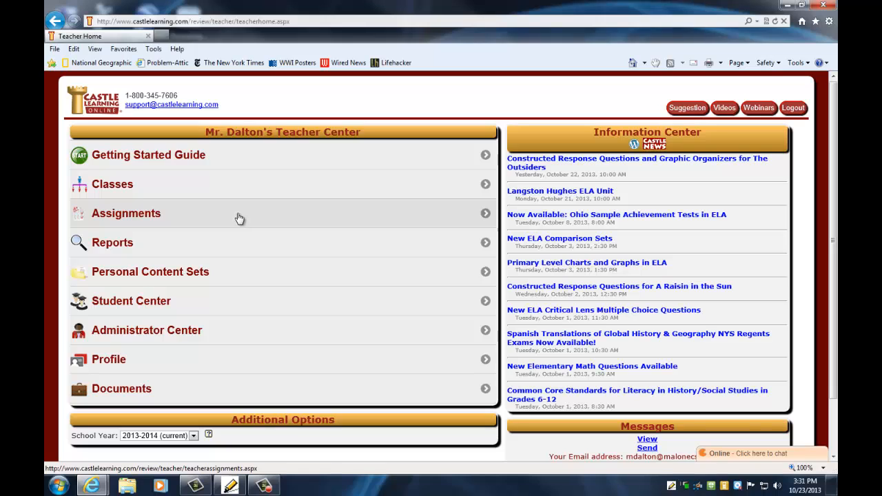
scroll(310, 222, "down", 2)
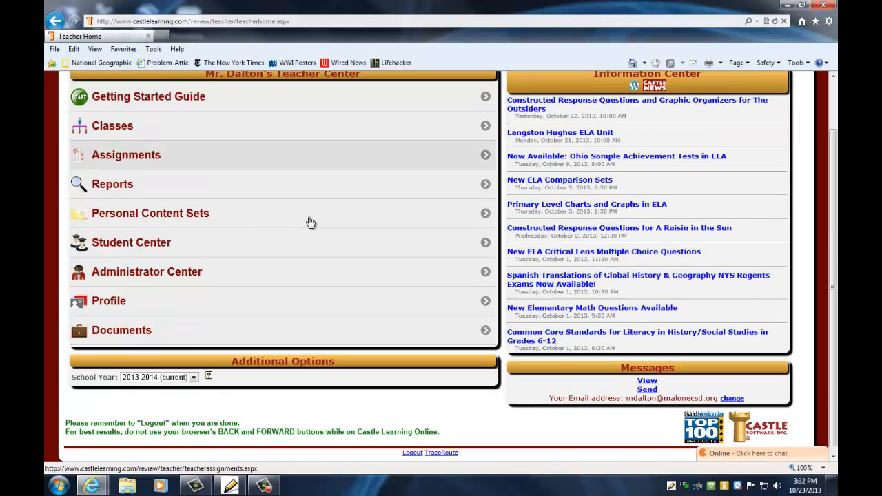
scroll(314, 217, "up", 2)
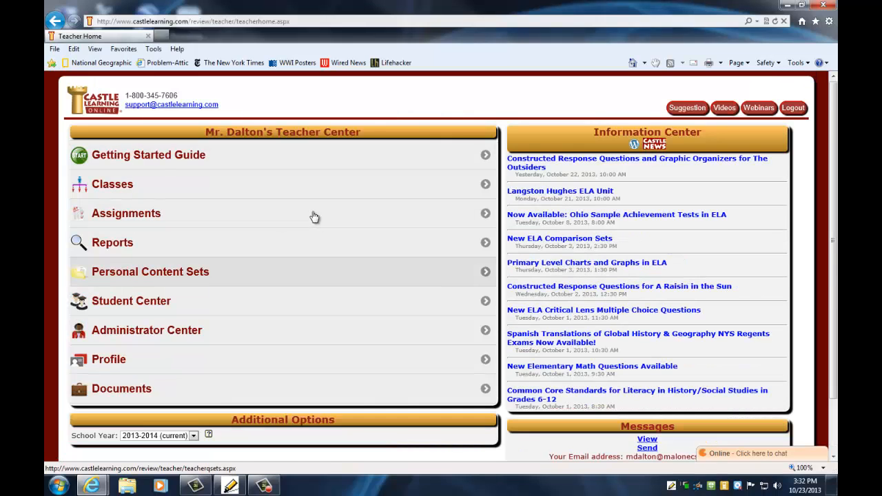